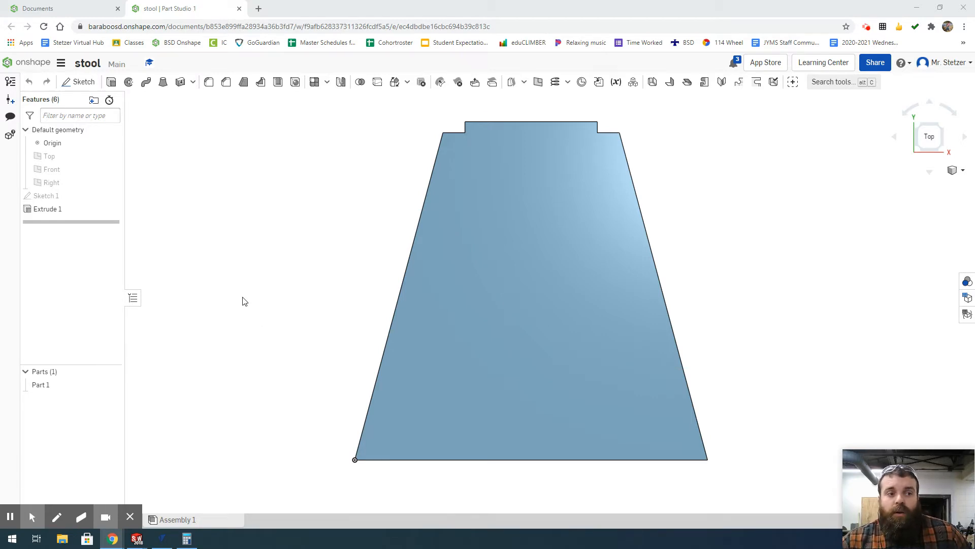
Step: Leave the stool Part Studio and return to the Onshape Documents list
left_click(62, 9)
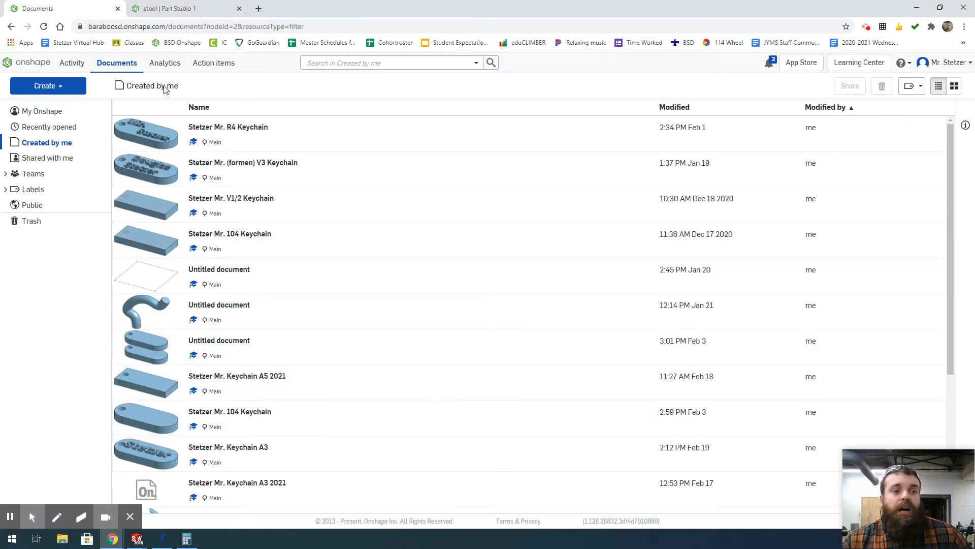
Step: Open the New document dialog from Create > Document
left_click(66, 90)
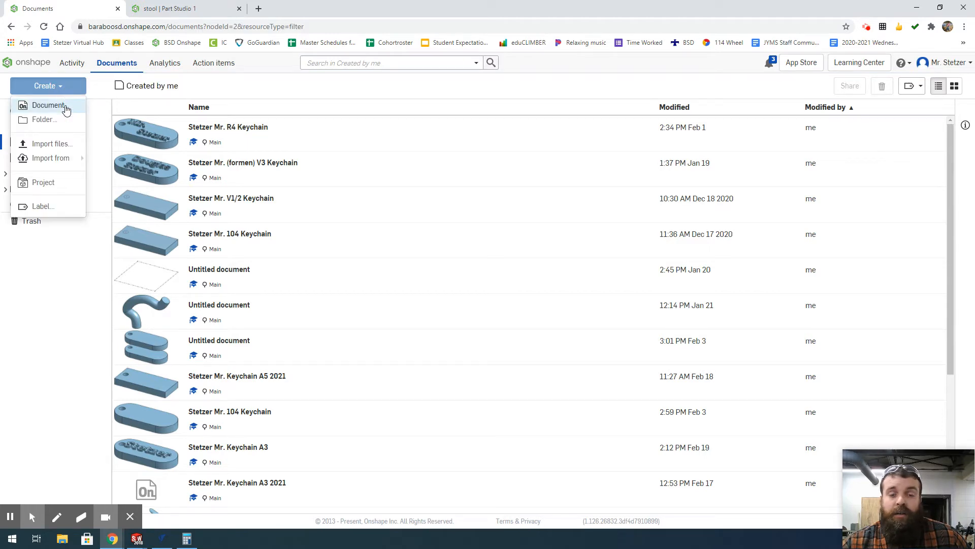
left_click(66, 109)
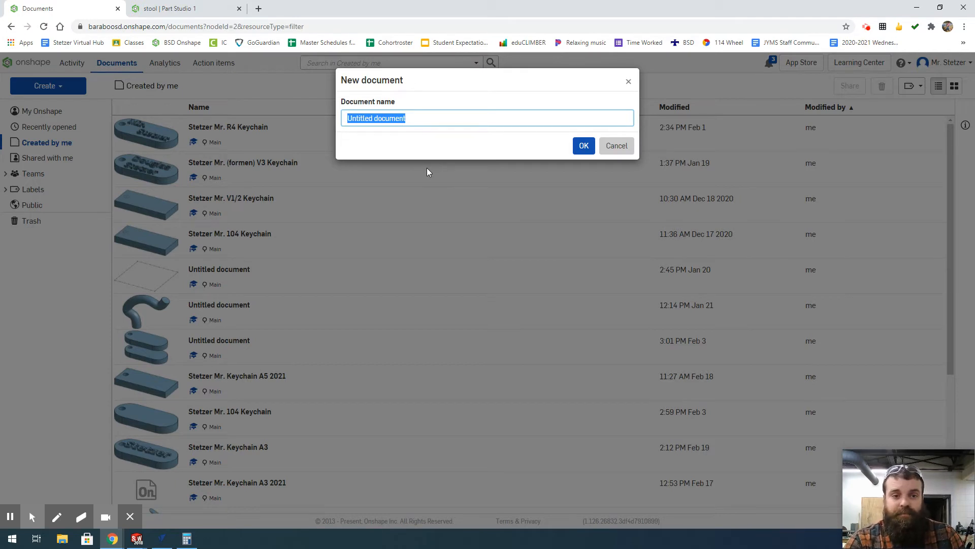
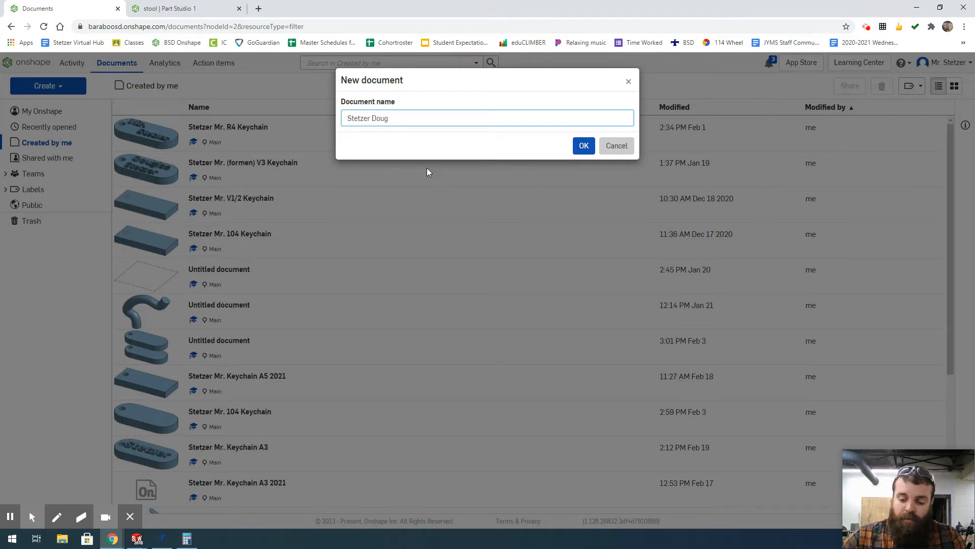
Step: Enter the student's name followed by '409 B2-4 Spring 2021' as the document name
type("409")
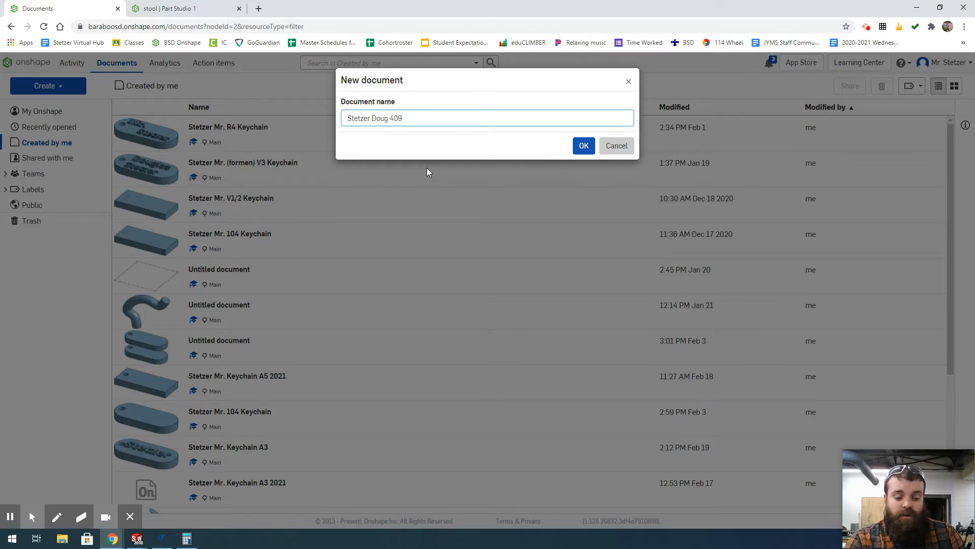
type("B")
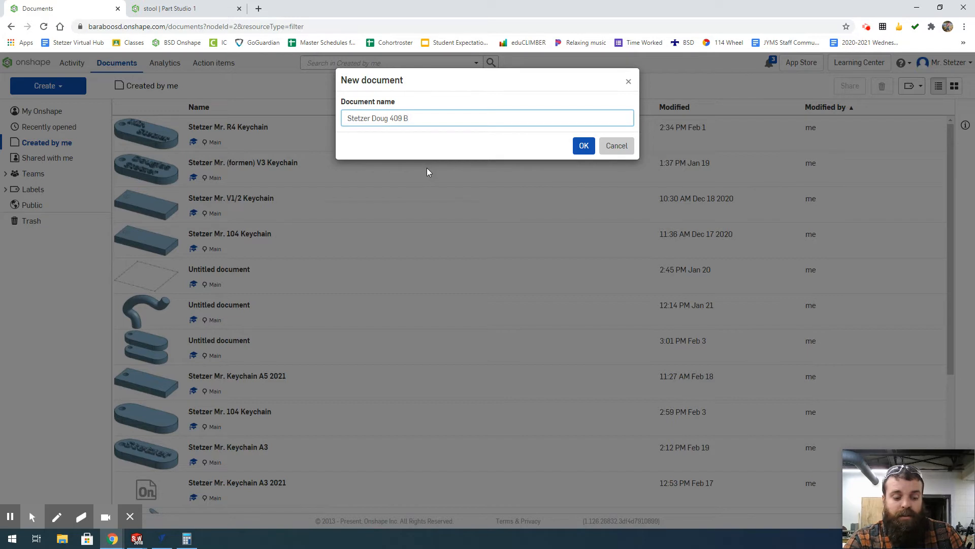
type("2-")
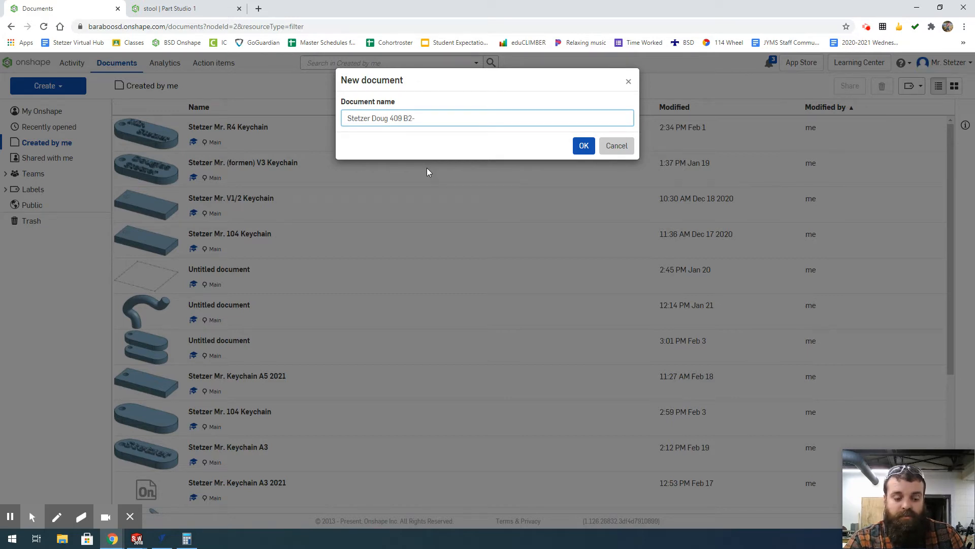
type("4")
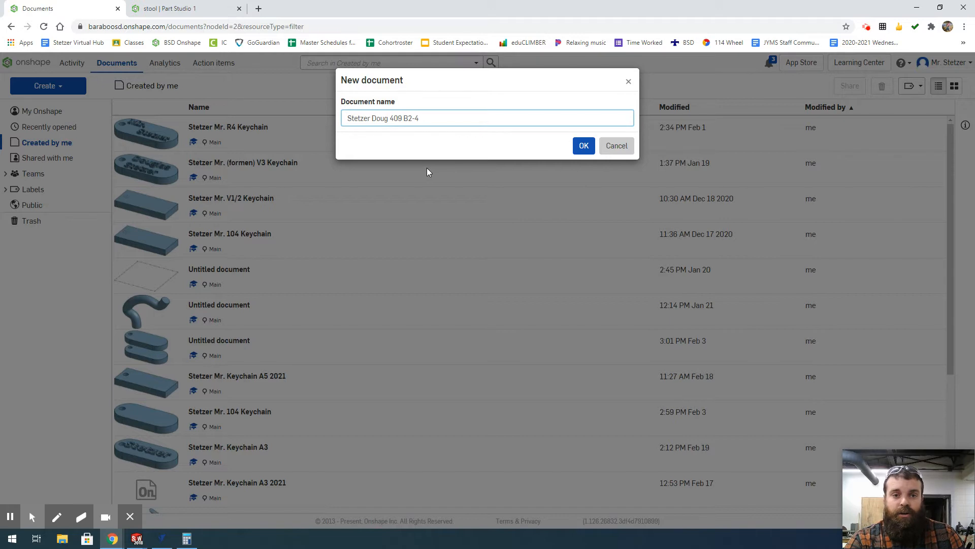
type("S")
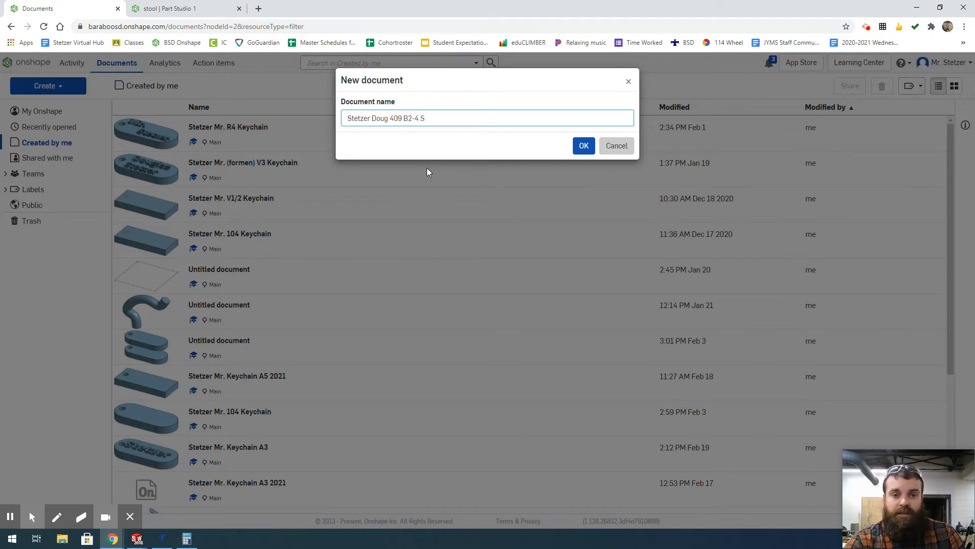
type("pring 2021")
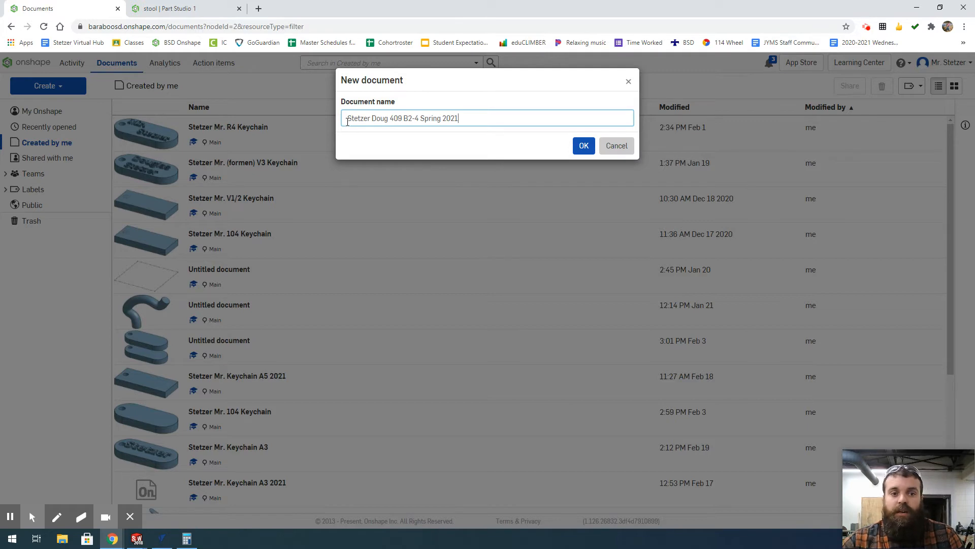
Step: Correct the title text, append 'Stool', and create the document
left_click_drag(346, 119, 403, 119)
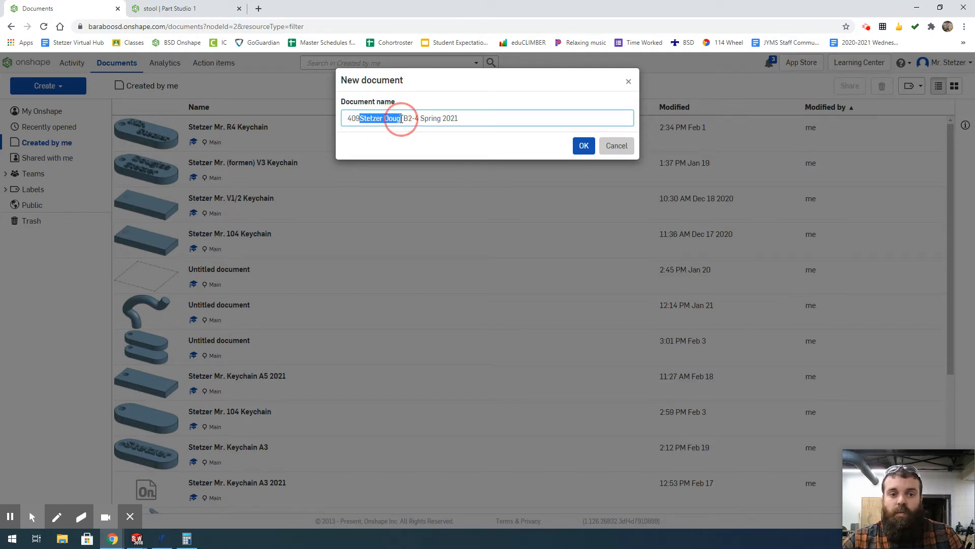
key("ctrl+z")
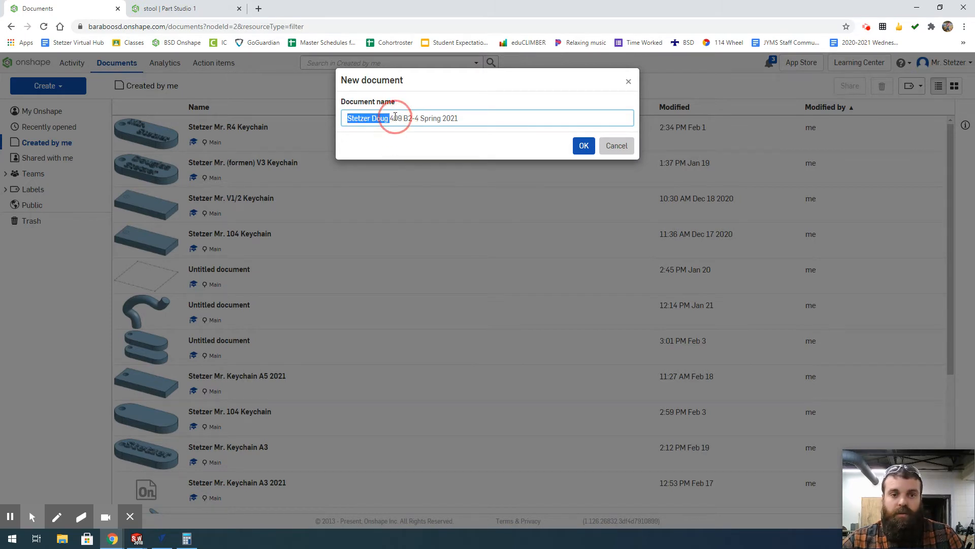
left_click(394, 119)
double_click(393, 118)
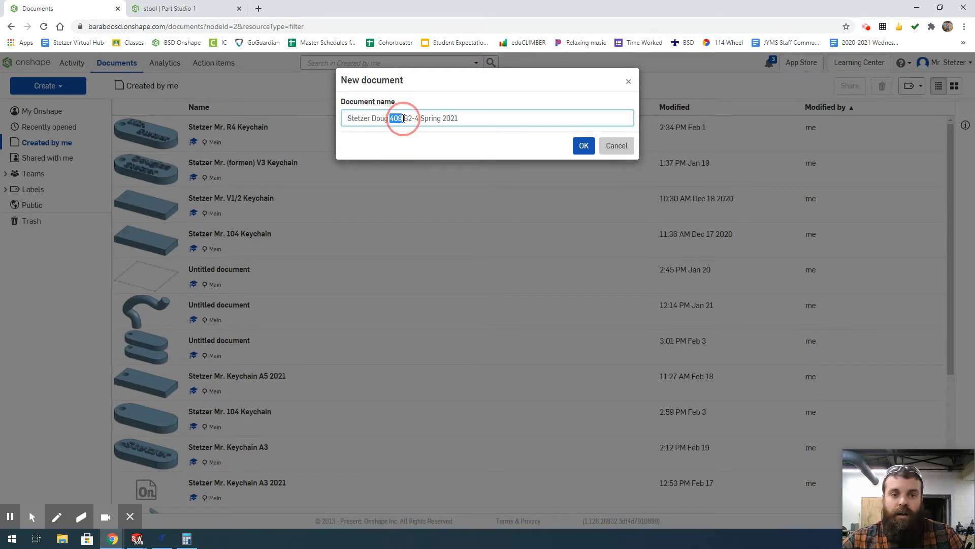
left_click(425, 124)
left_click_drag(404, 118, 460, 120)
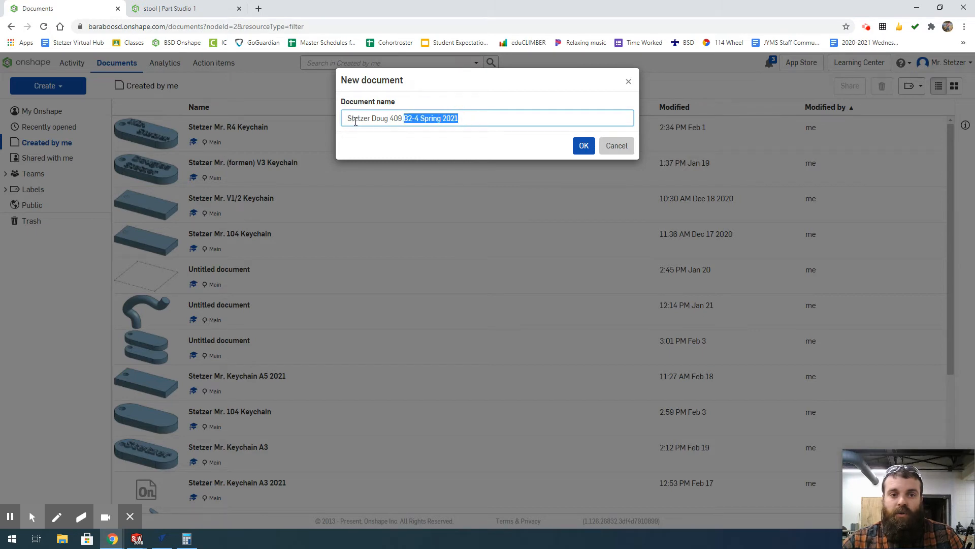
left_click(483, 117)
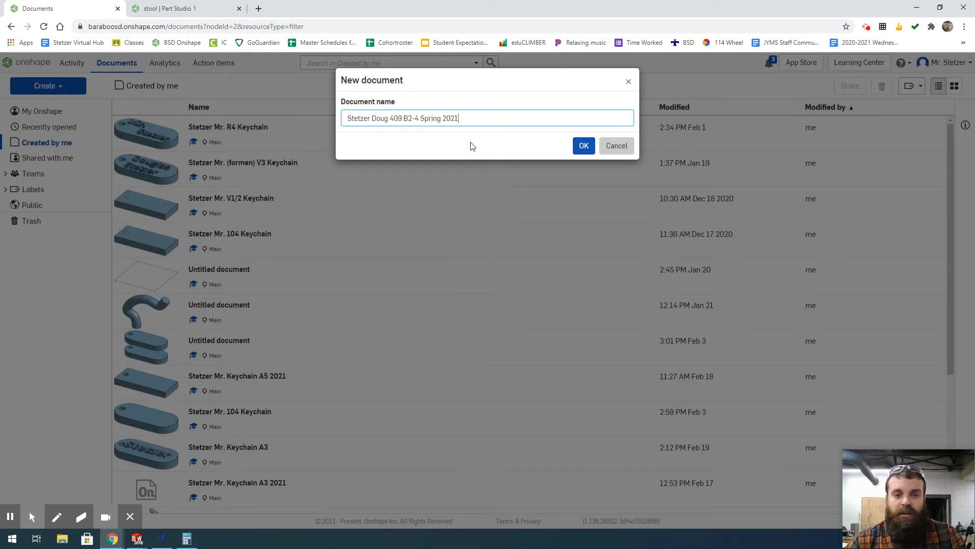
type("St")
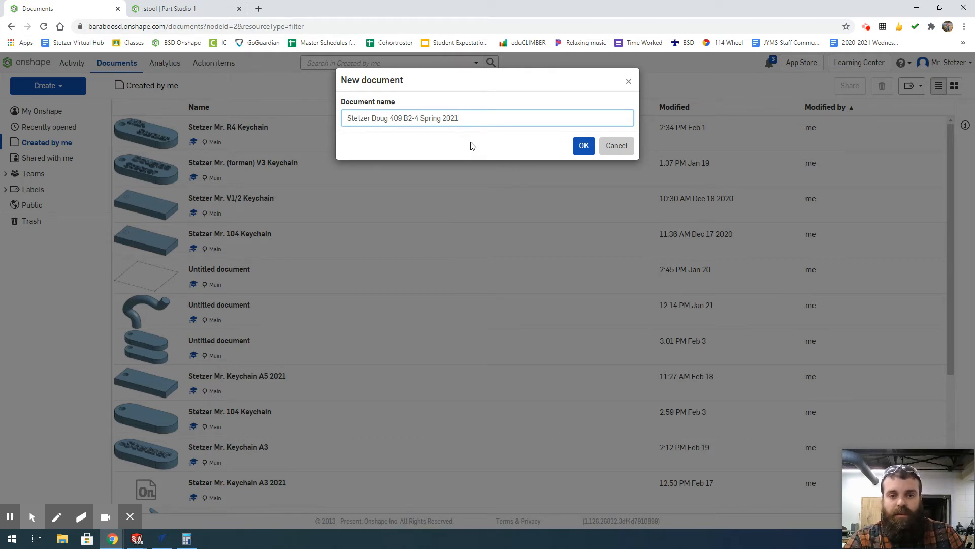
type(" Stool")
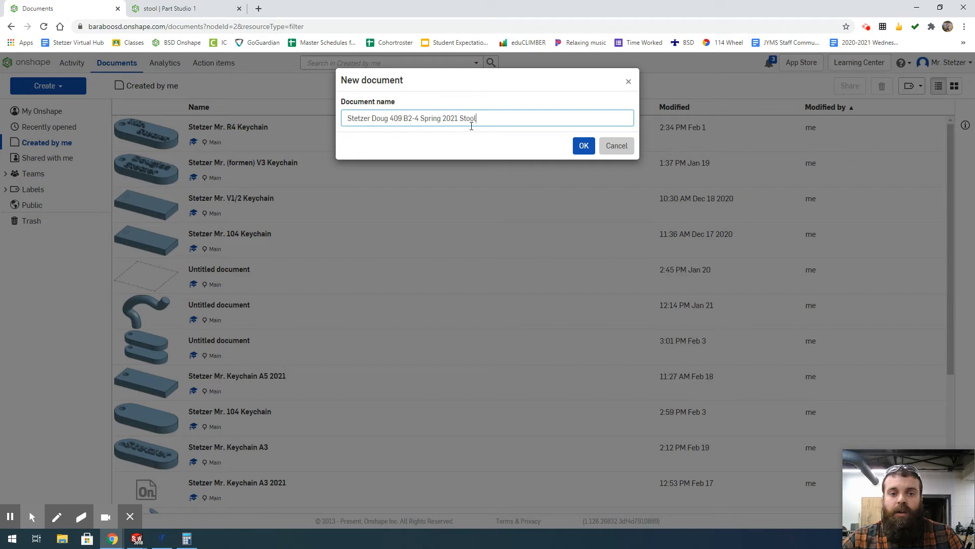
left_click(589, 152)
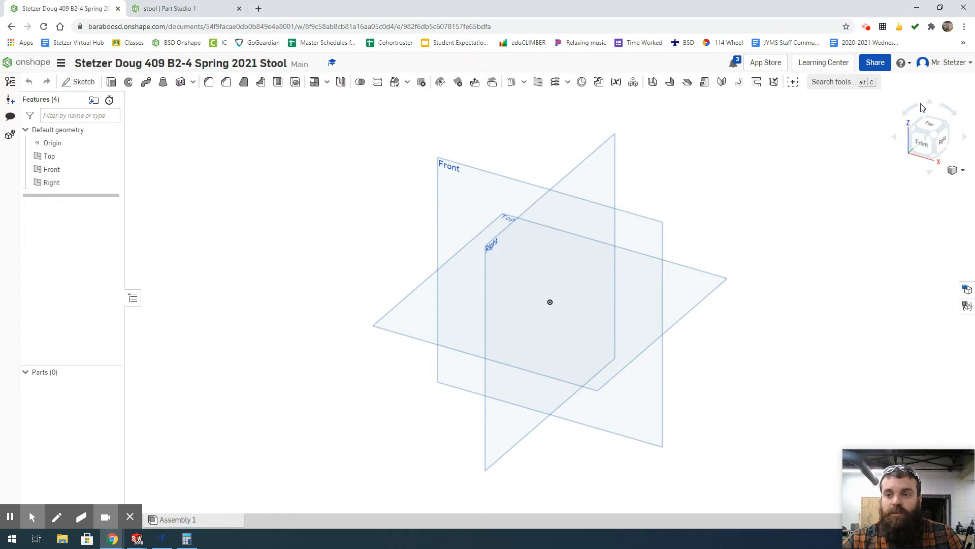
left_click(963, 173)
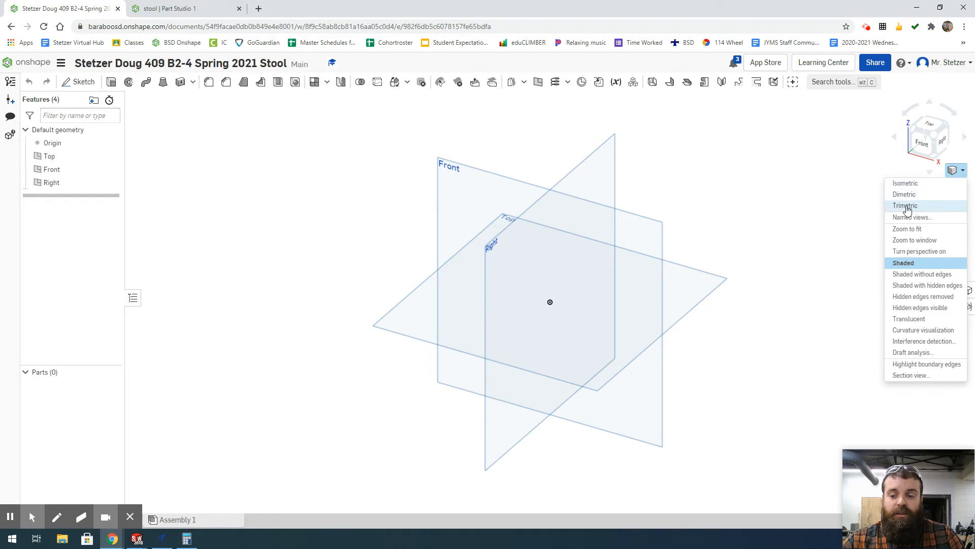
left_click(270, 174)
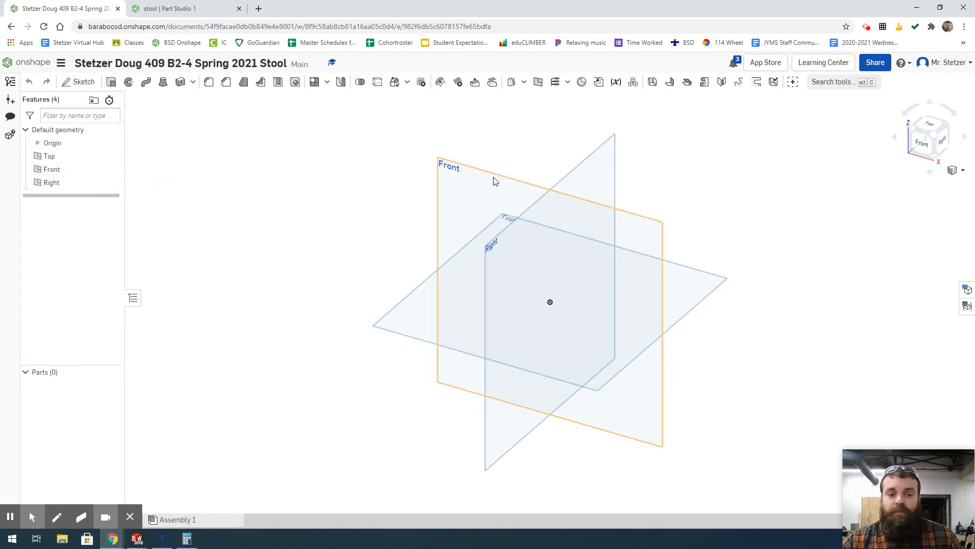
Step: Start Sketch 1 on the Front plane and hide the Top, Front and Right planes
left_click(82, 169)
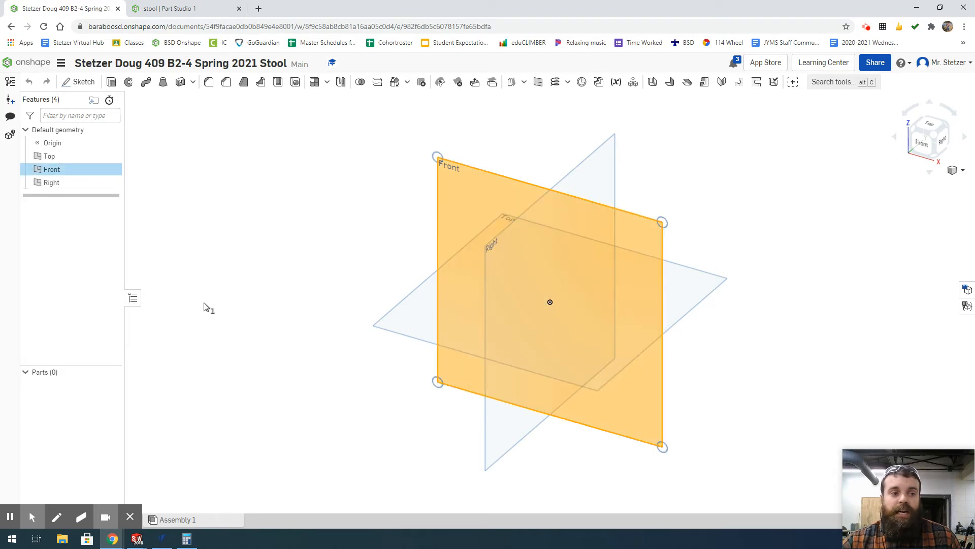
left_click(75, 83)
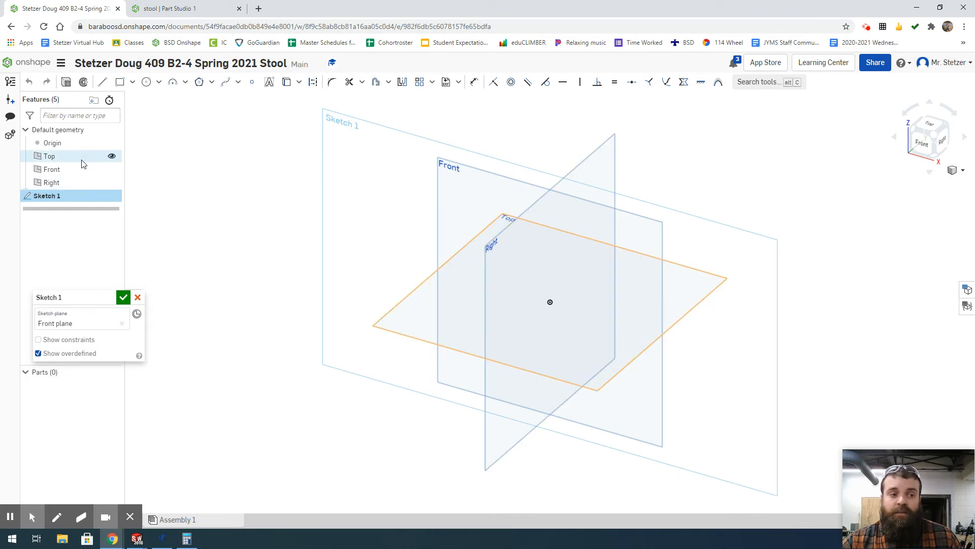
left_click(112, 157)
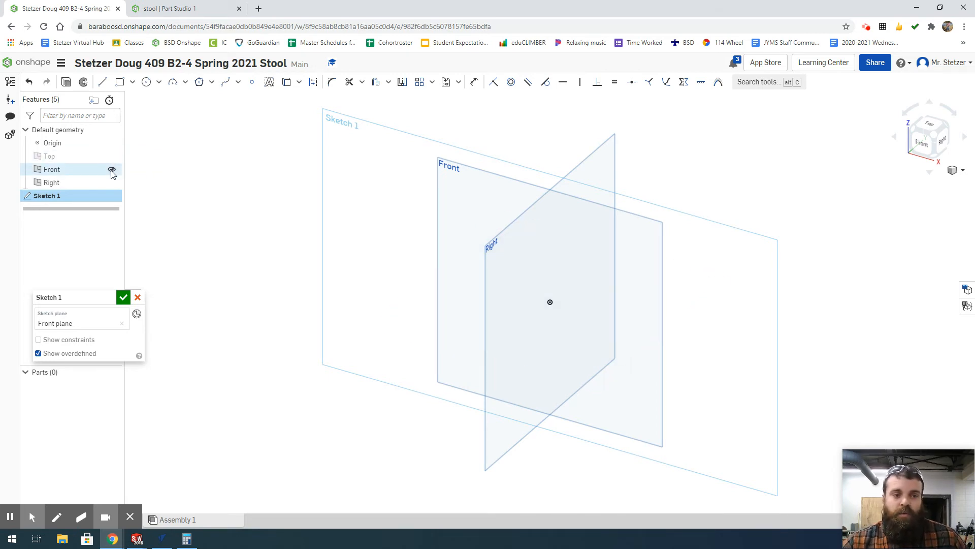
left_click(112, 169)
left_click(112, 183)
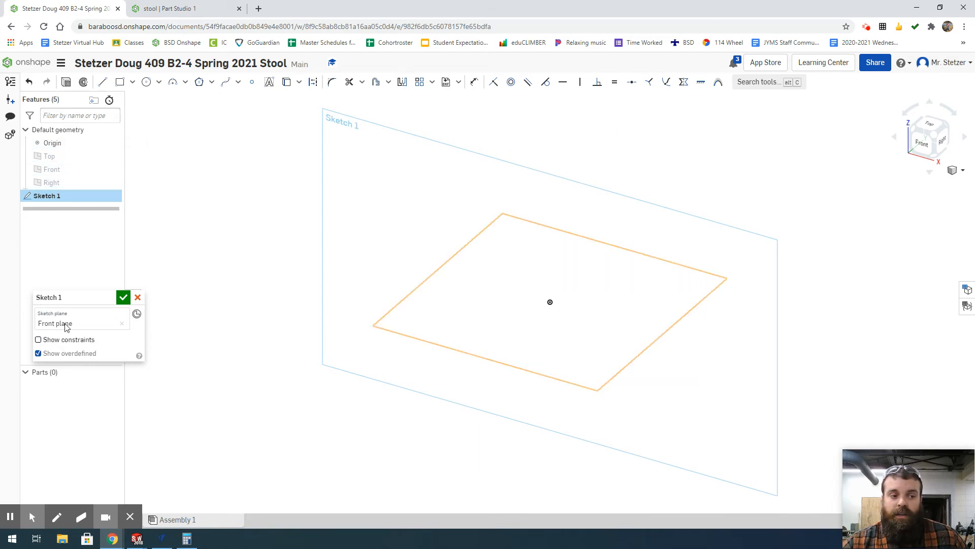
Step: Reposition the sketch panel and view the sketch straight from the Front
mouse_move(60, 296)
left_mouse_down()
mouse_move(89, 300)
mouse_move(206, 157)
left_mouse_up()
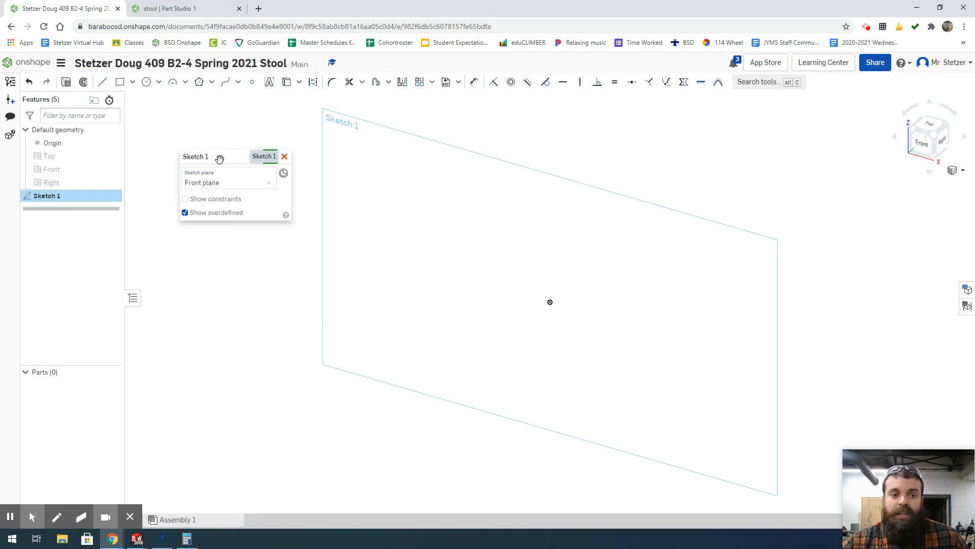
mouse_move(219, 159)
left_mouse_down()
mouse_move(440, 182)
mouse_move(569, 279)
mouse_move(321, 283)
mouse_move(84, 337)
mouse_move(58, 371)
left_mouse_up()
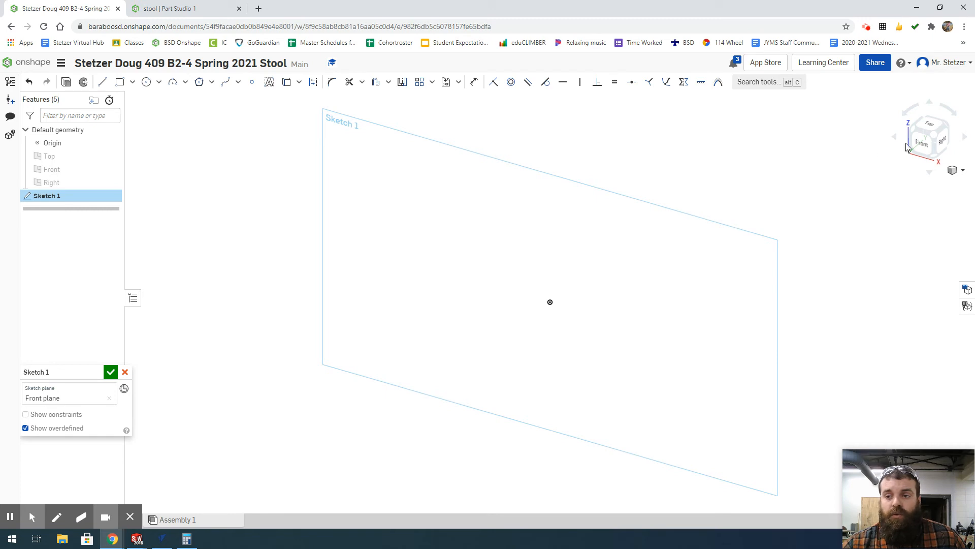
left_click(923, 145)
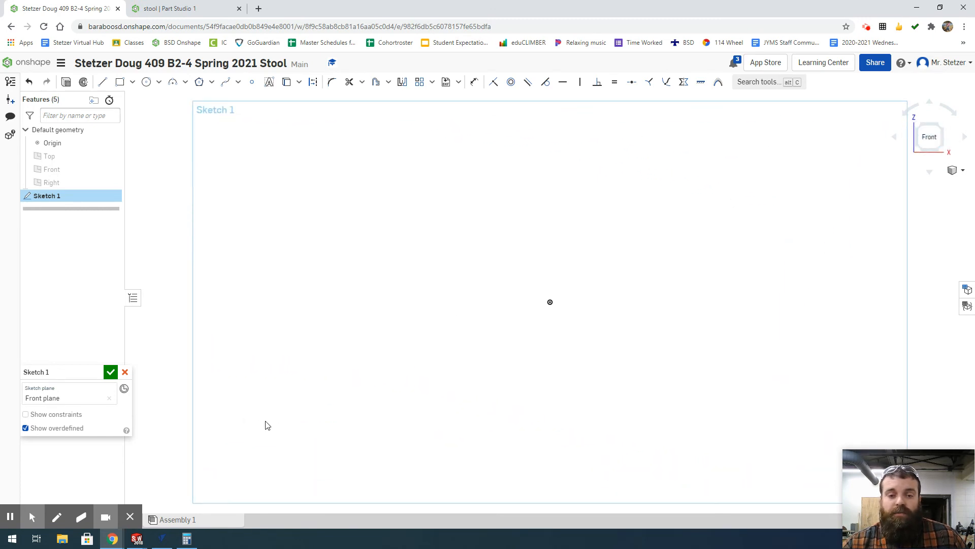
Step: Activate the Line tool for drawing in Sketch 1
left_click(103, 83)
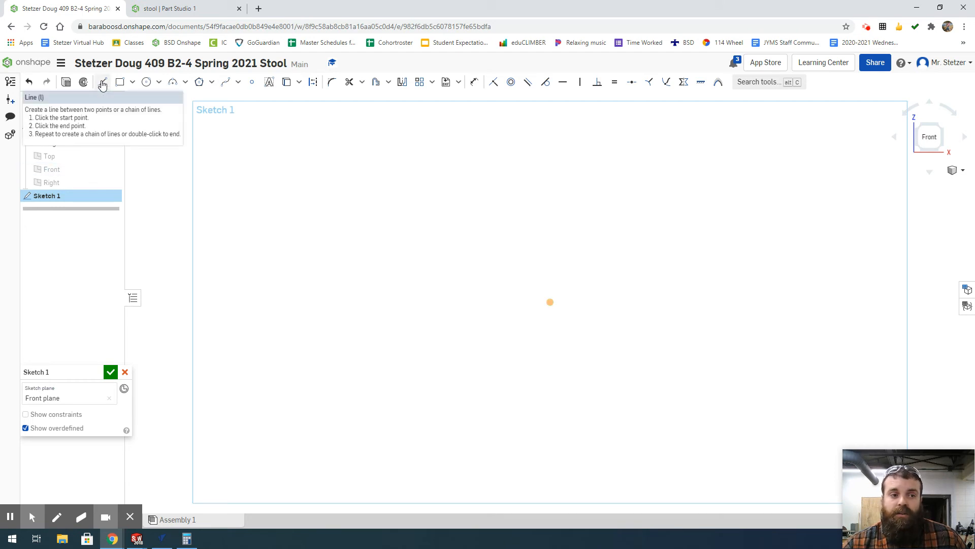
left_click(102, 84)
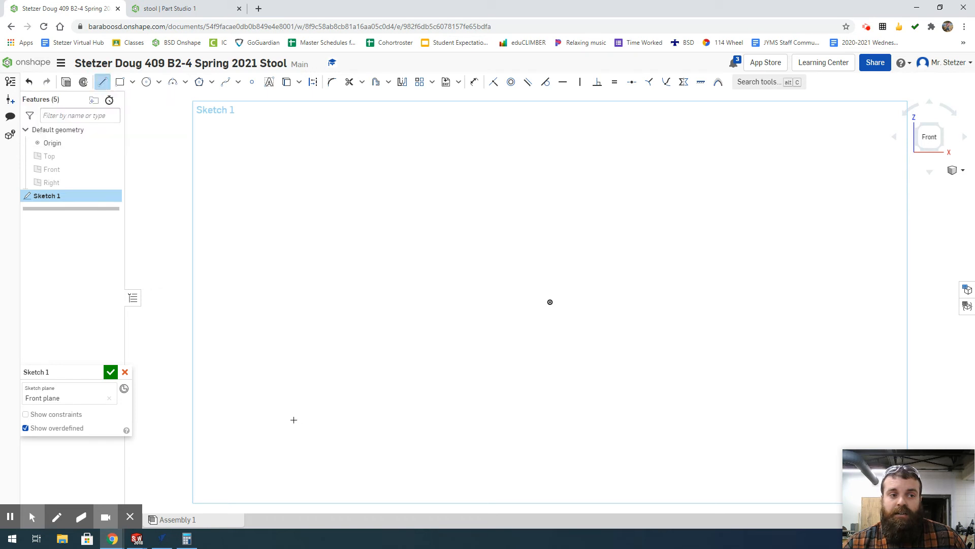
Step: Draw a closed trapezoid from the origin: short top edge, 3.43104 base, 2.81422 slanted sides
left_click(550, 302)
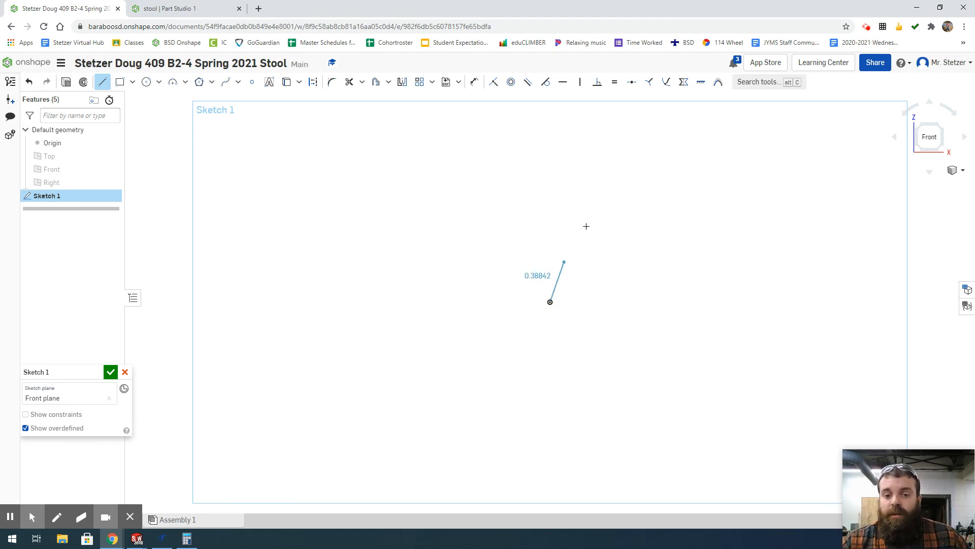
left_click(615, 146)
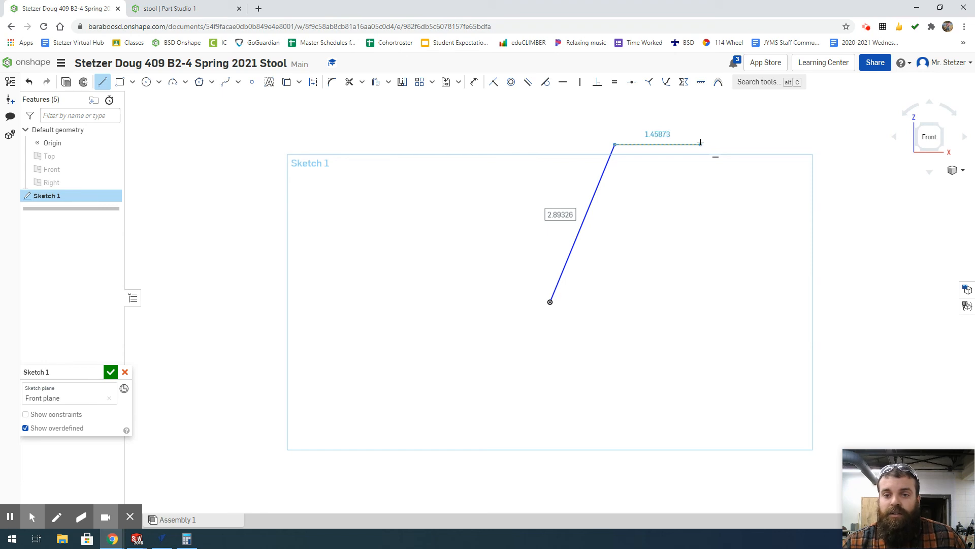
left_click(701, 145)
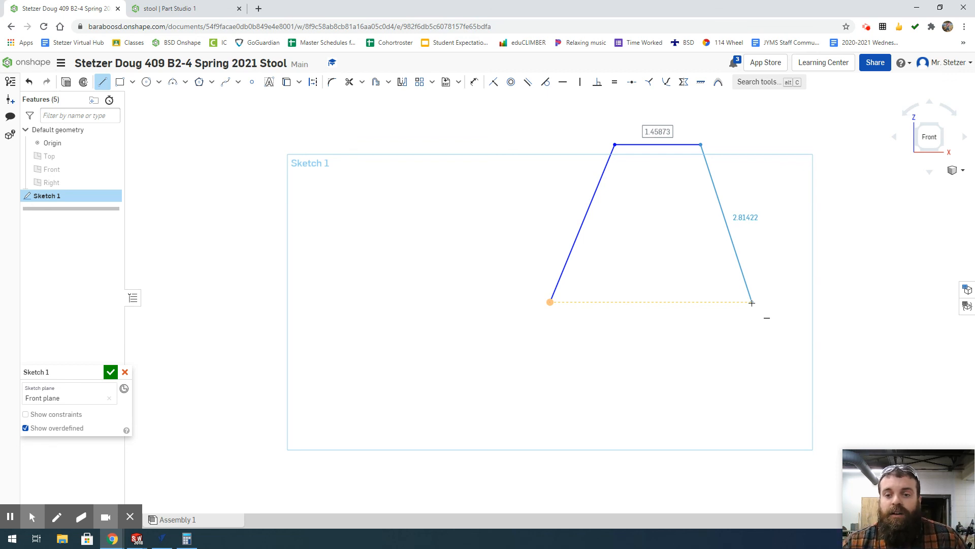
left_click(752, 302)
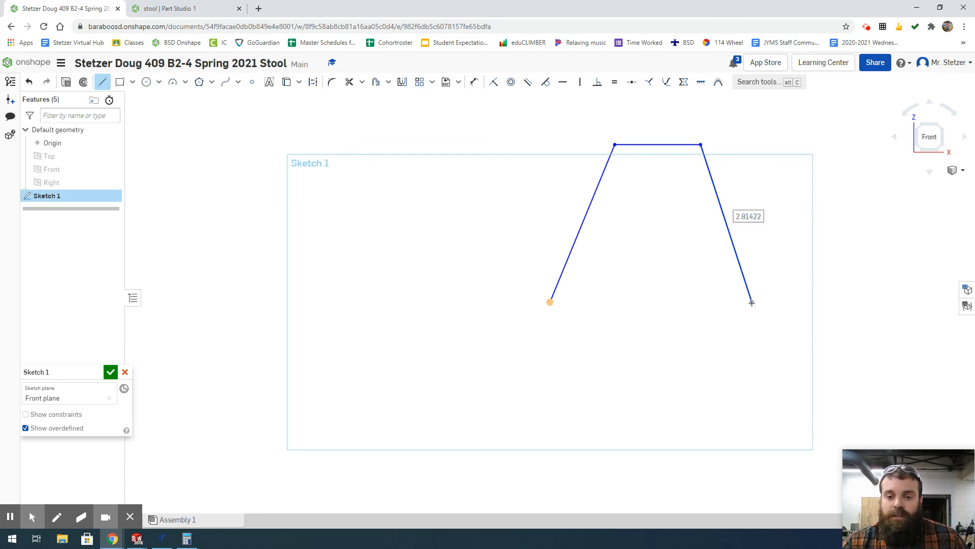
left_click(550, 302)
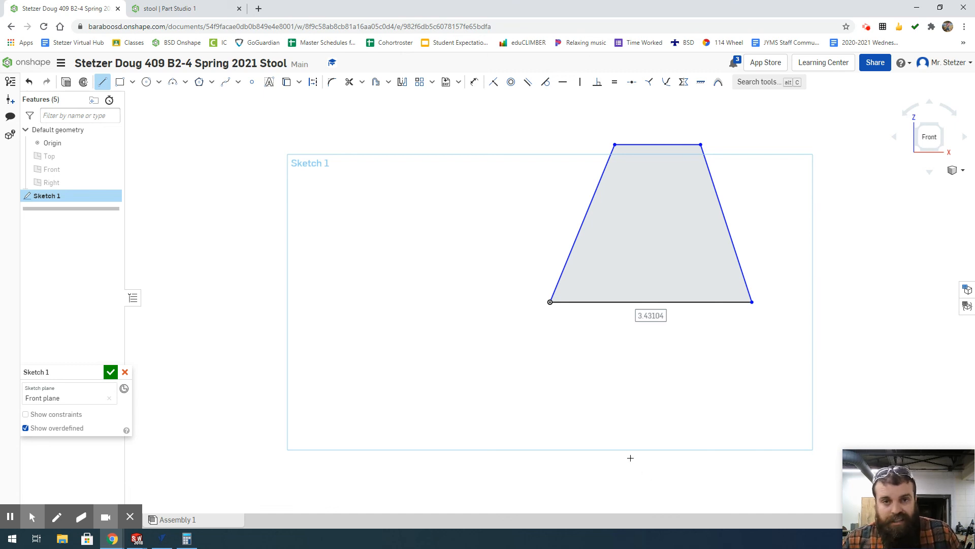
Step: Accept Sketch 1, keeping the trapezoid profile in the Part Studio
left_click(110, 373)
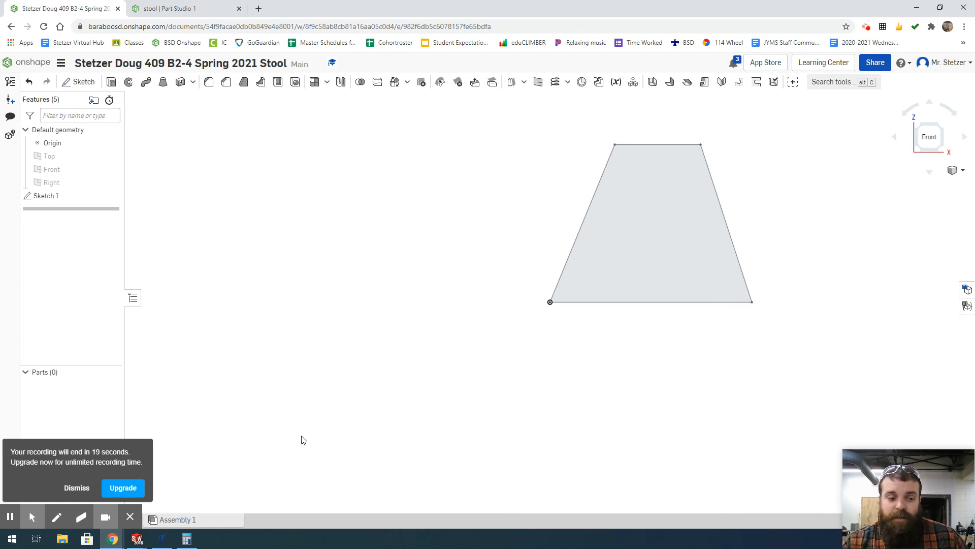
left_click(76, 488)
mouse_move(7, 522)
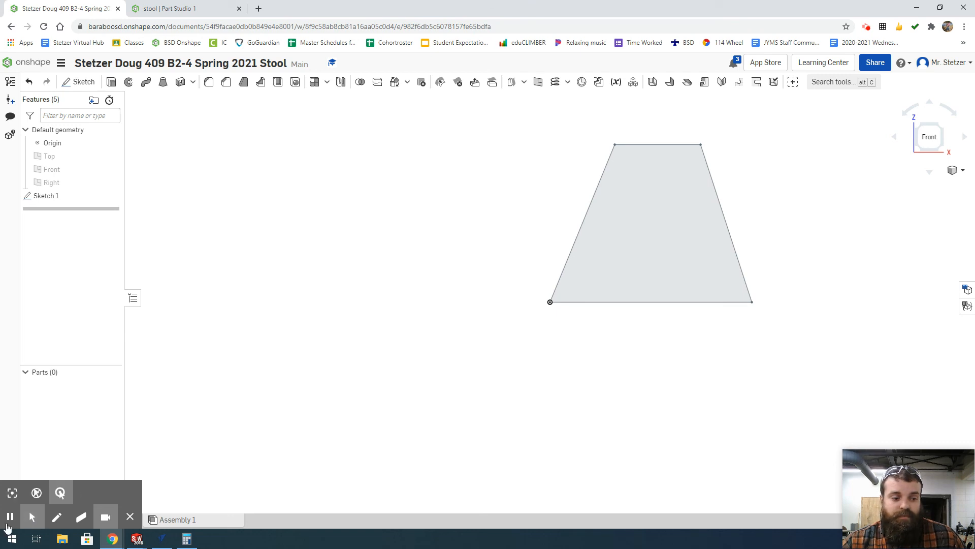